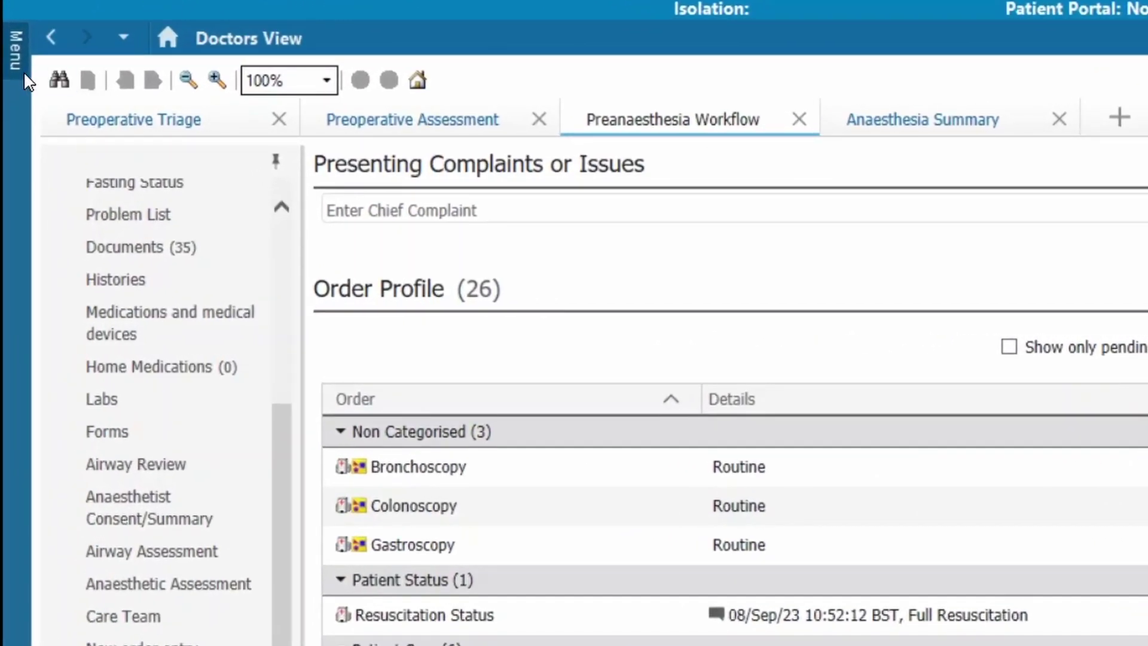
Step: Open the patient's Notes and add a new document of type General Clinical Note with the subject "Review"
click(16, 70)
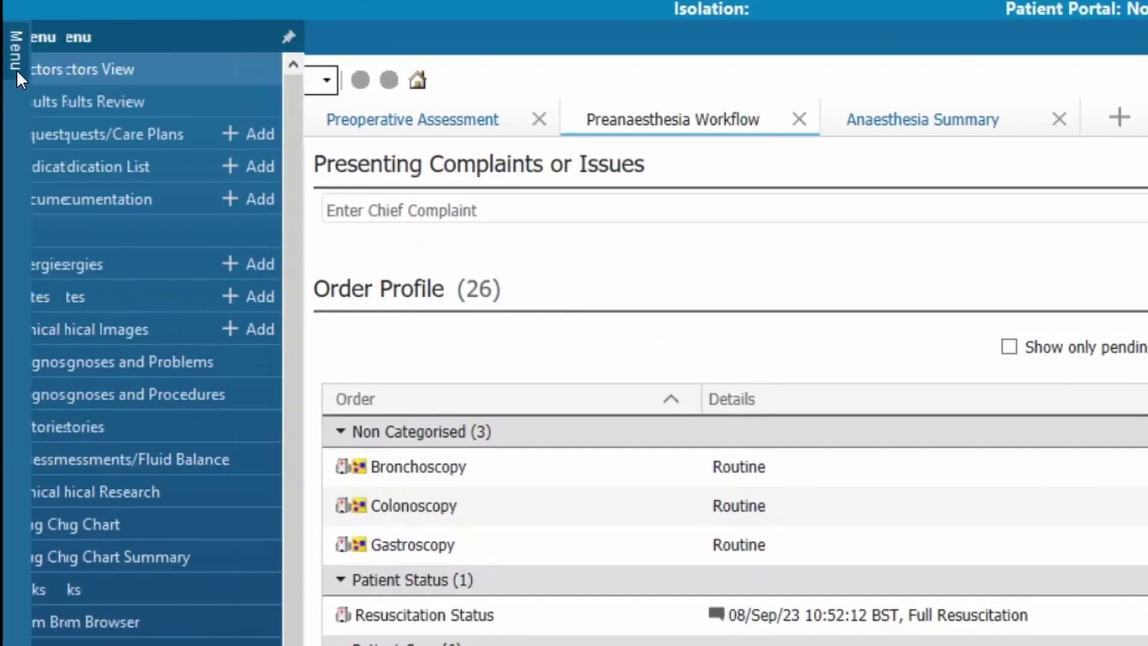
click(69, 297)
click(68, 87)
click(342, 81)
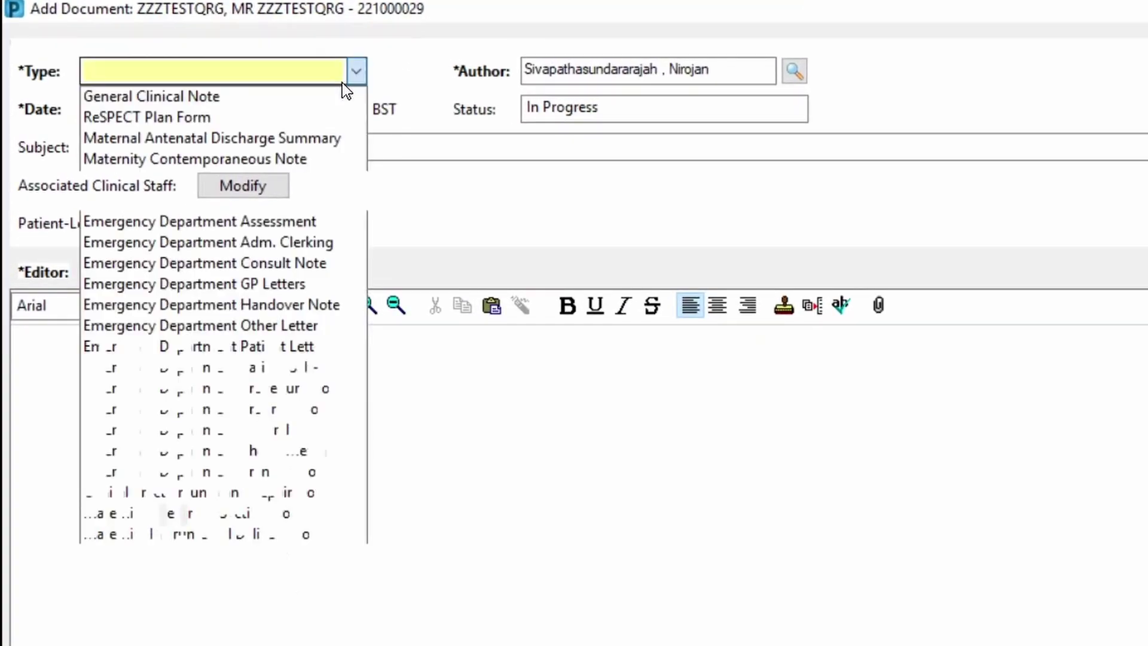
click(262, 98)
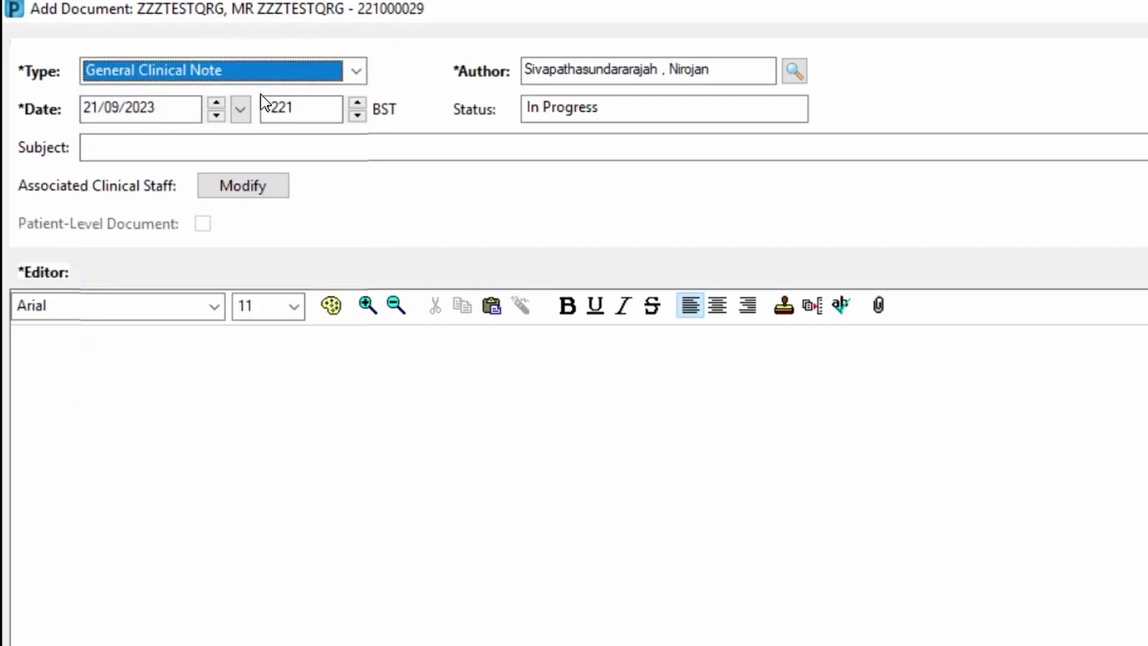
click(261, 153)
text(Review)
Step: Write "This is another review" in the note body, then sign the document and view it
click(596, 496)
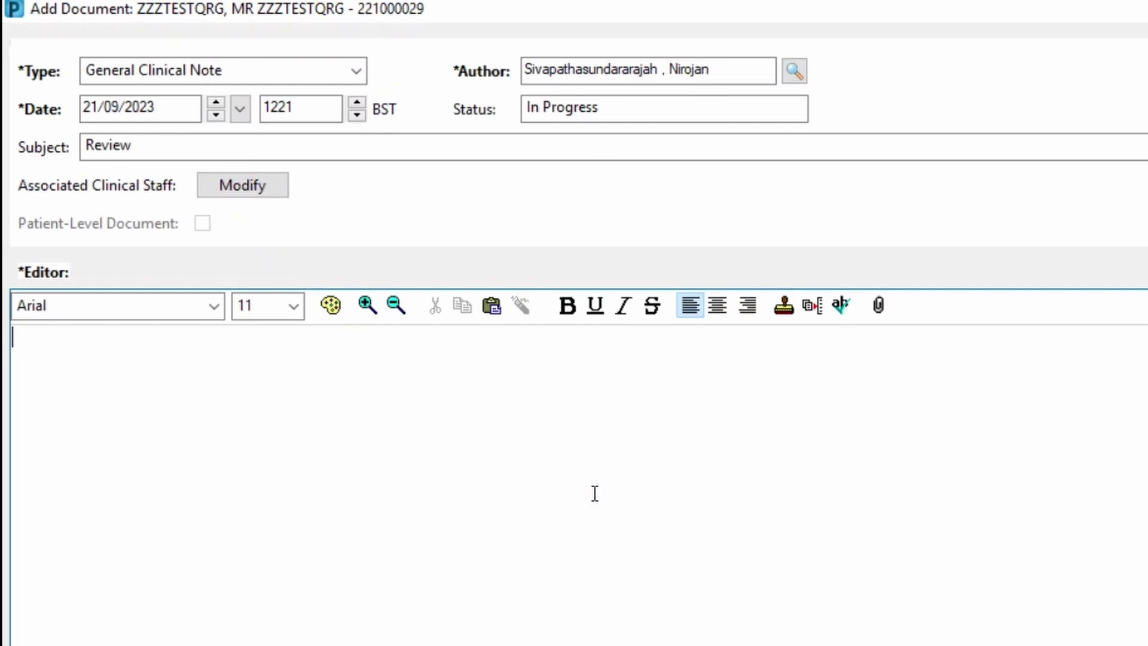
text(This is another review)
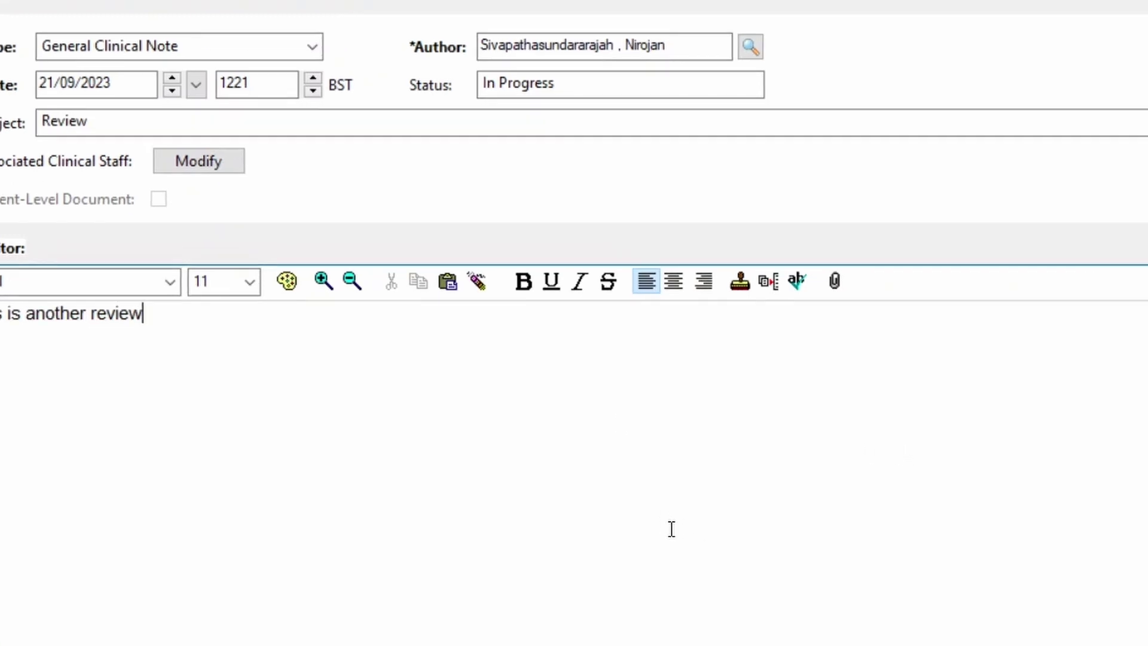
click(1014, 581)
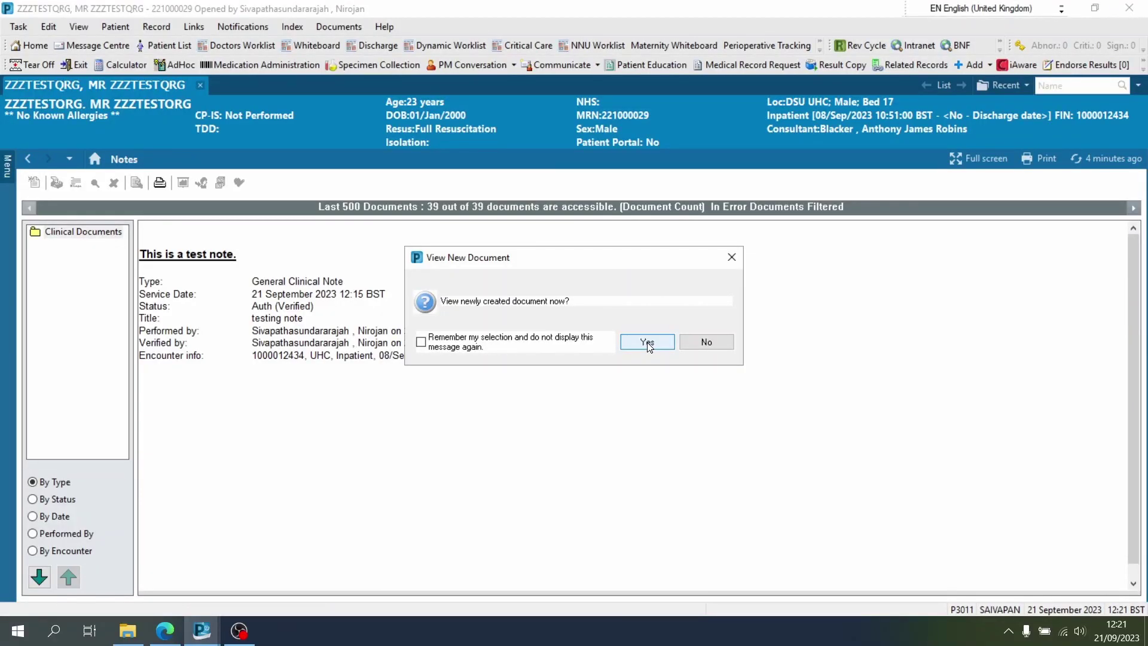
click(647, 343)
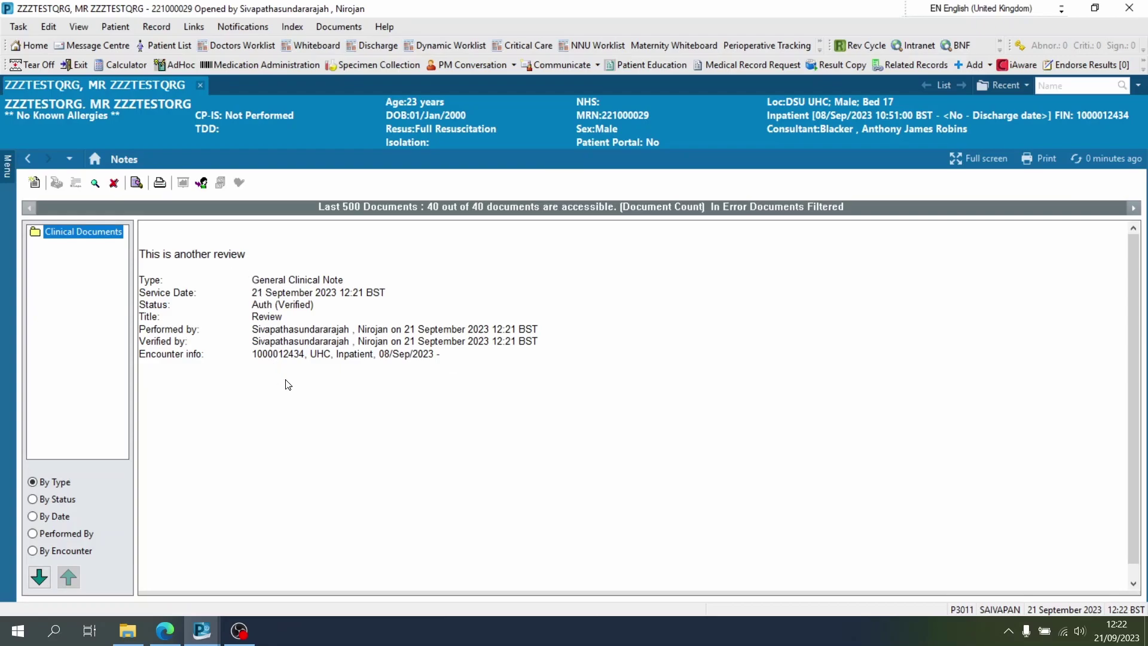
Step: Go to the patient's Documentation and preview the Review note in the list of clinician notes
click(7, 168)
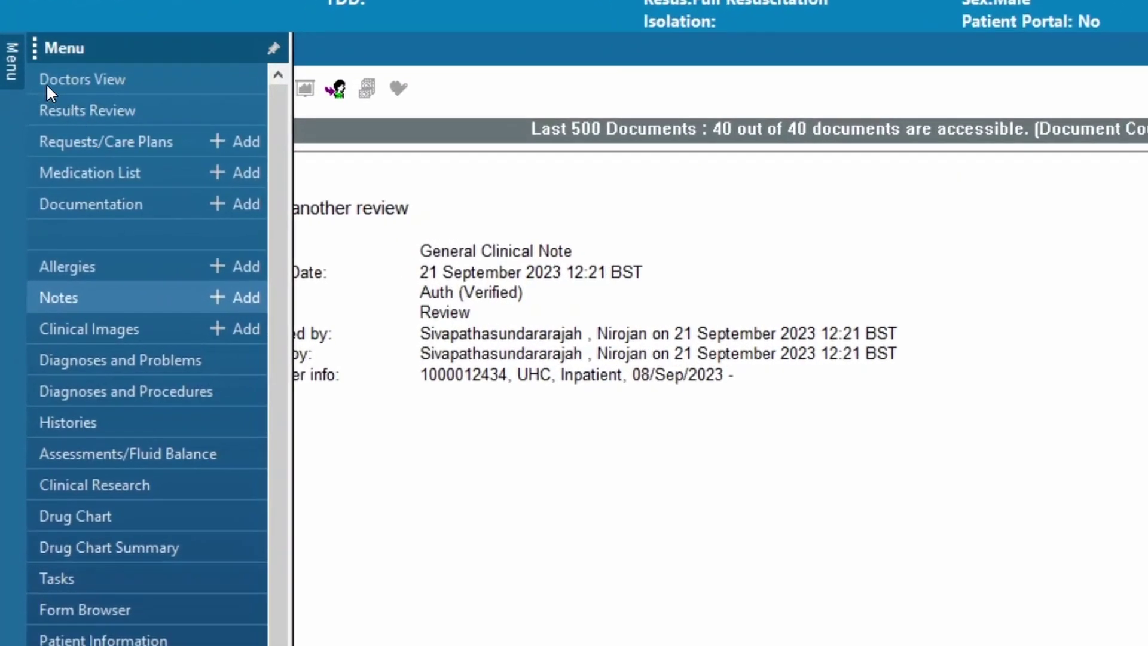
click(104, 207)
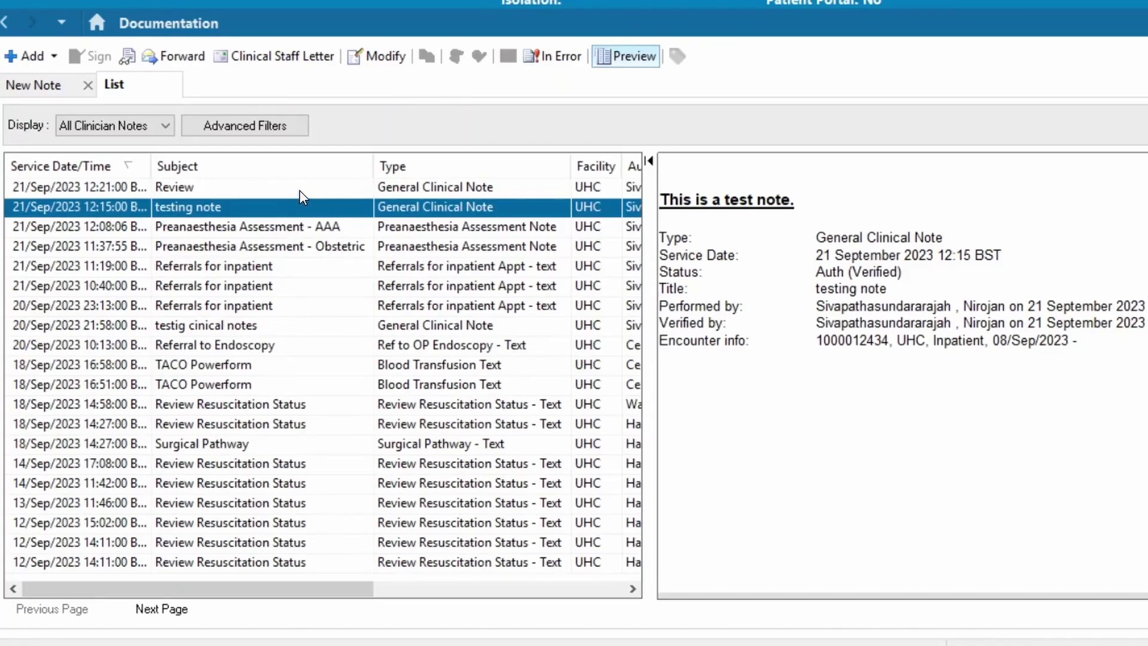
click(300, 190)
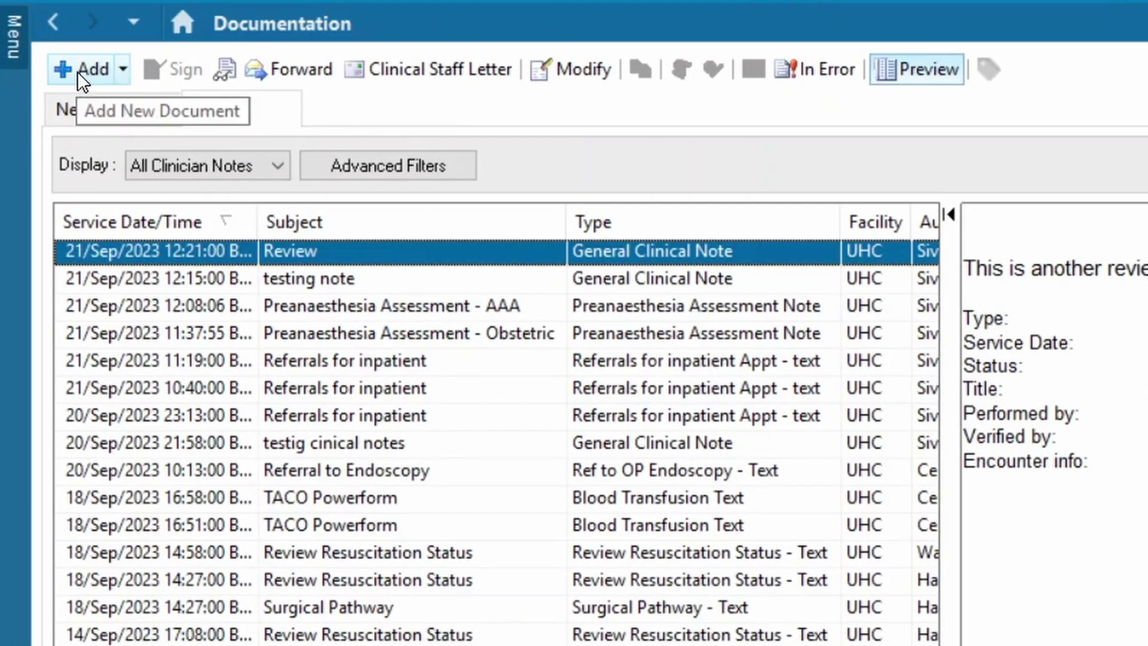
Step: Add a new note in Documentation with the type General Clinical Note and the title "Review 2"
click(78, 70)
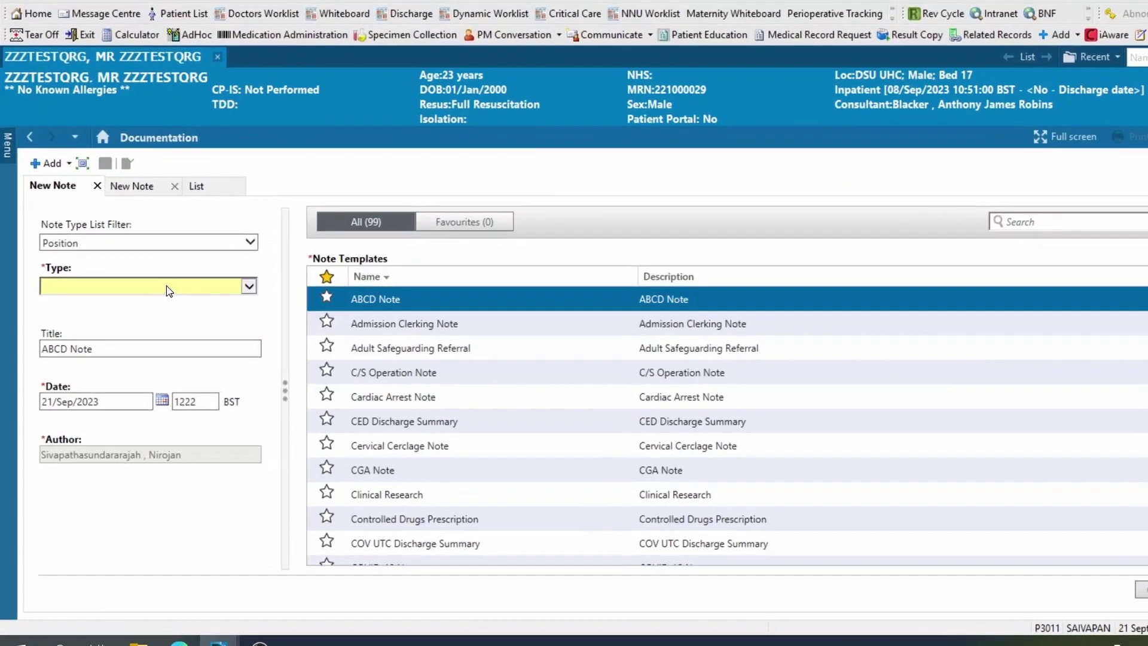
click(164, 289)
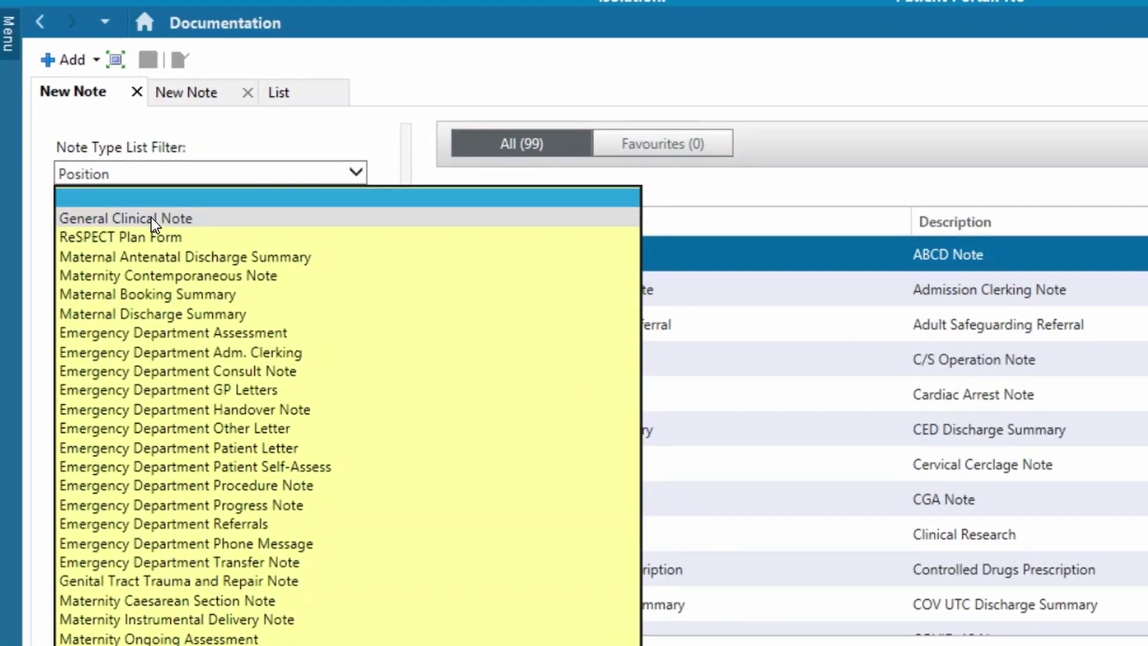
click(152, 217)
click(141, 323)
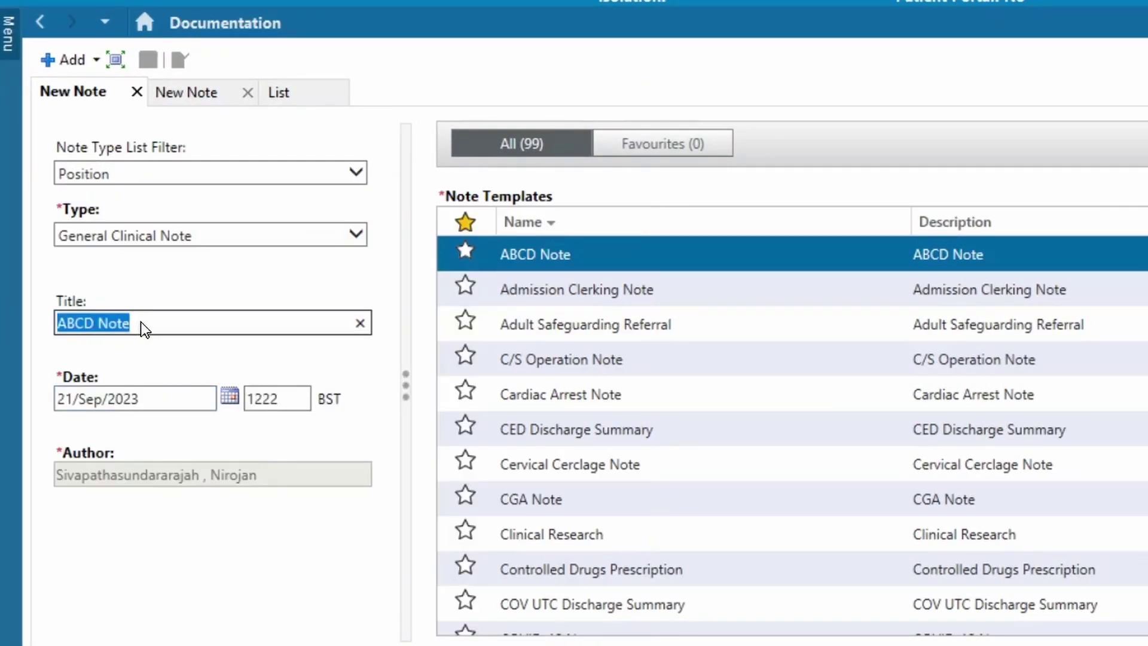
text(Review 2)
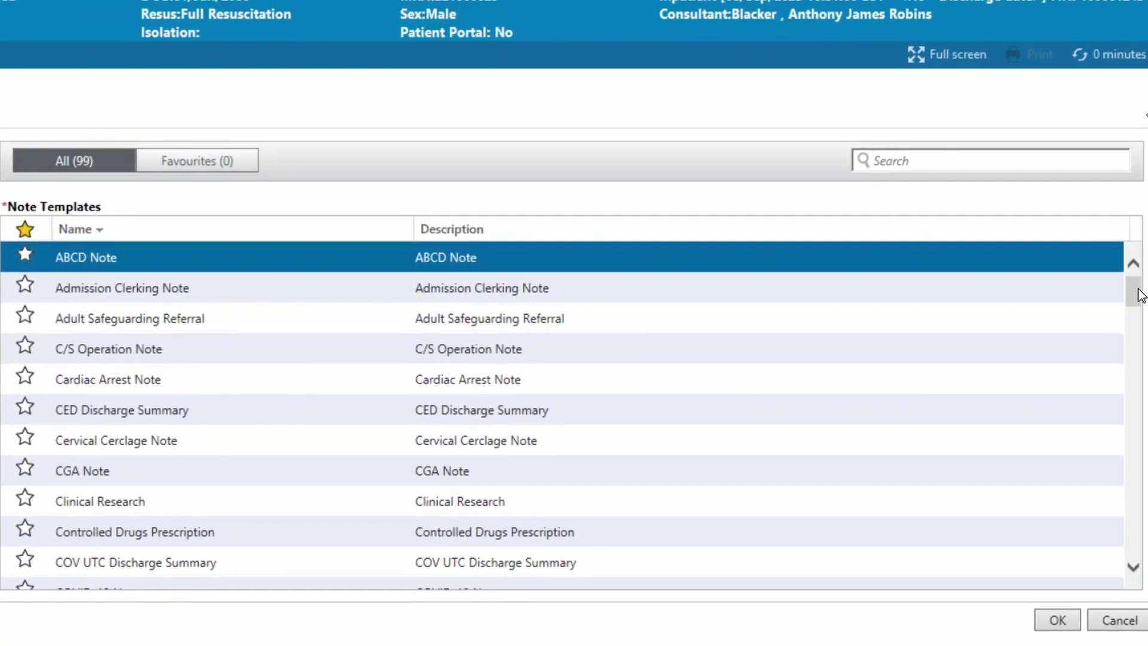
Step: Create the note from the Outpatient Note template and enter "some more info" under History of Each Presenting Complaint or Issue
scroll(1136, 299, down, 1)
drag(1142, 311, 1106, 459)
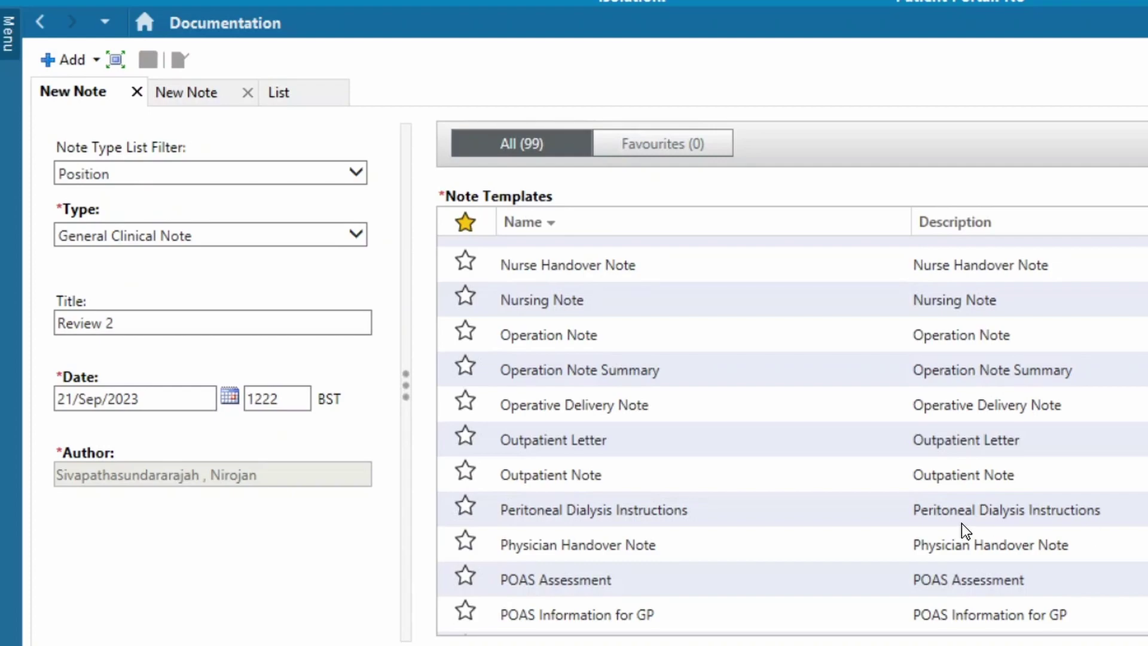
click(562, 481)
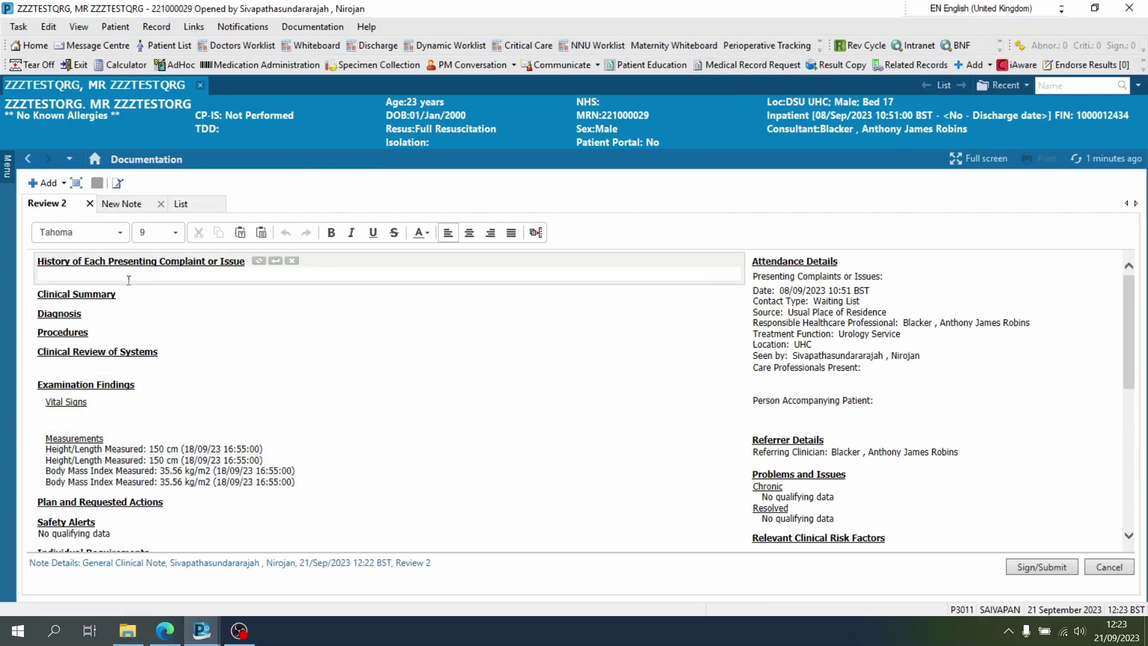
text(some more info)
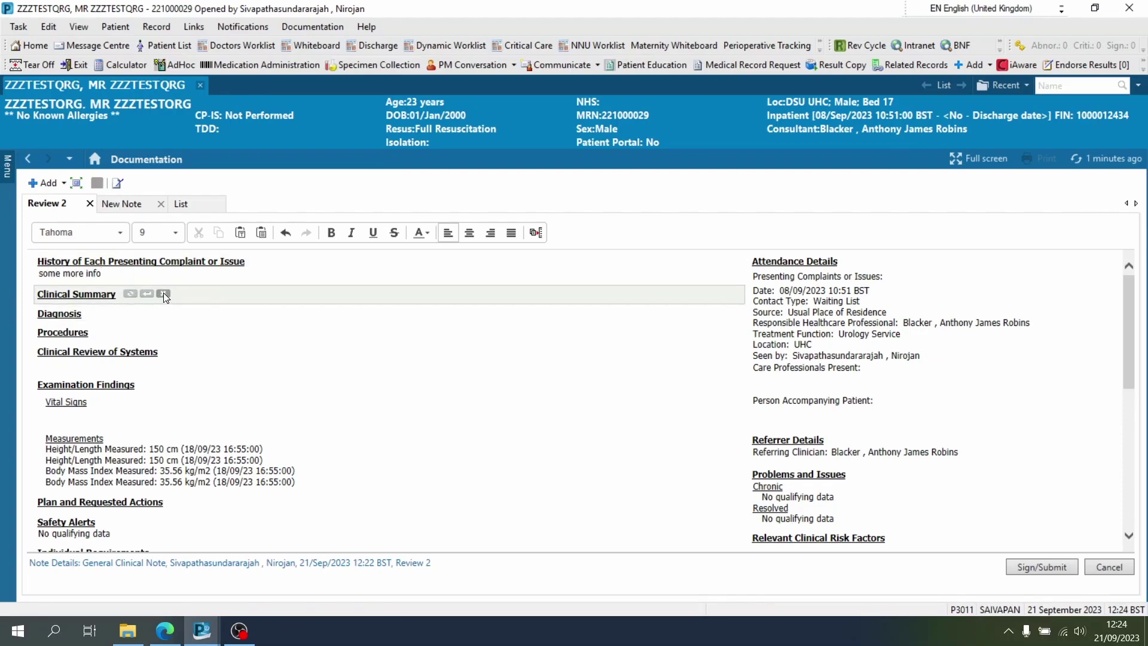
Step: Remove the empty Clinical Summary, Diagnosis and Procedures sections from the note
click(162, 295)
click(129, 294)
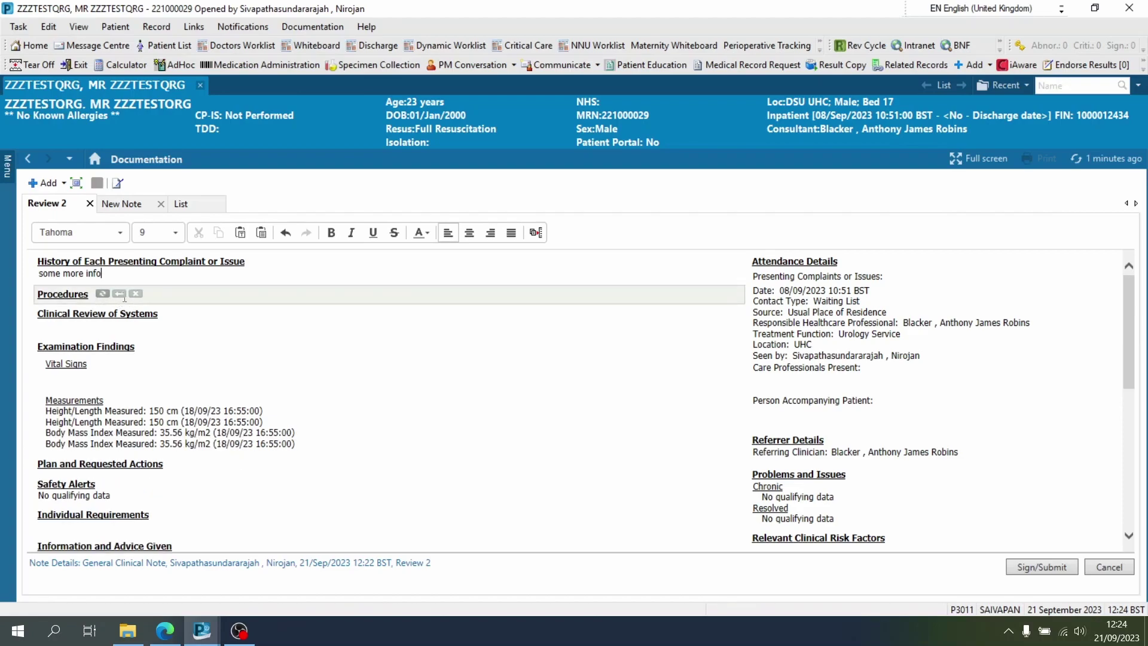
click(135, 294)
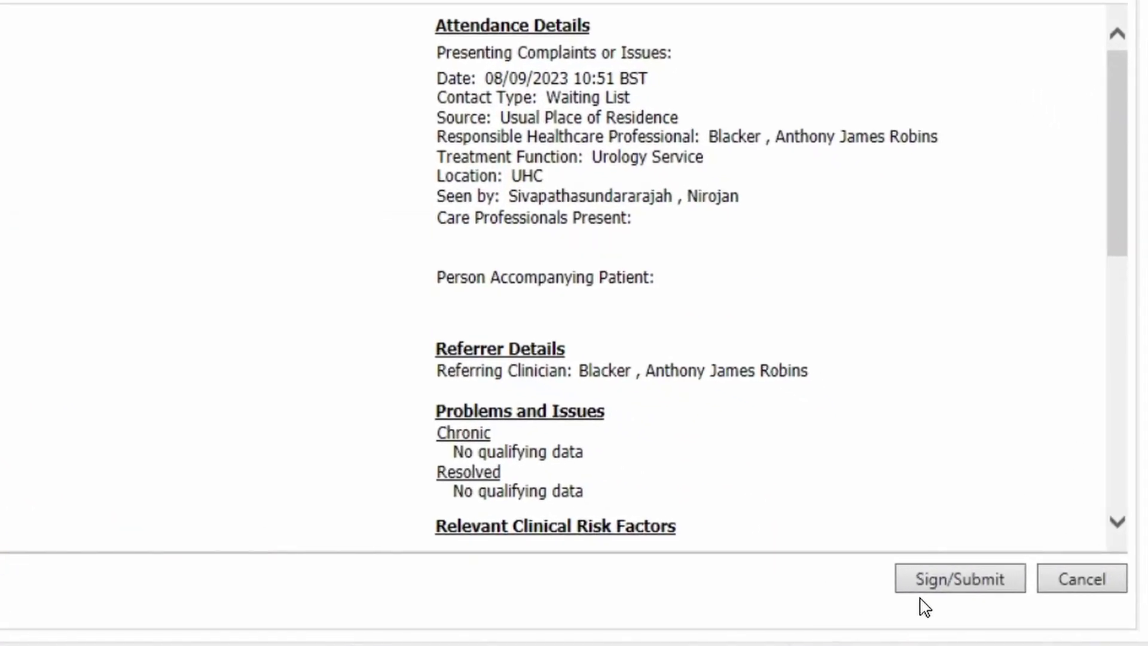
Step: Sign and submit the note as a General Clinical Note titled "Review 2"
click(944, 589)
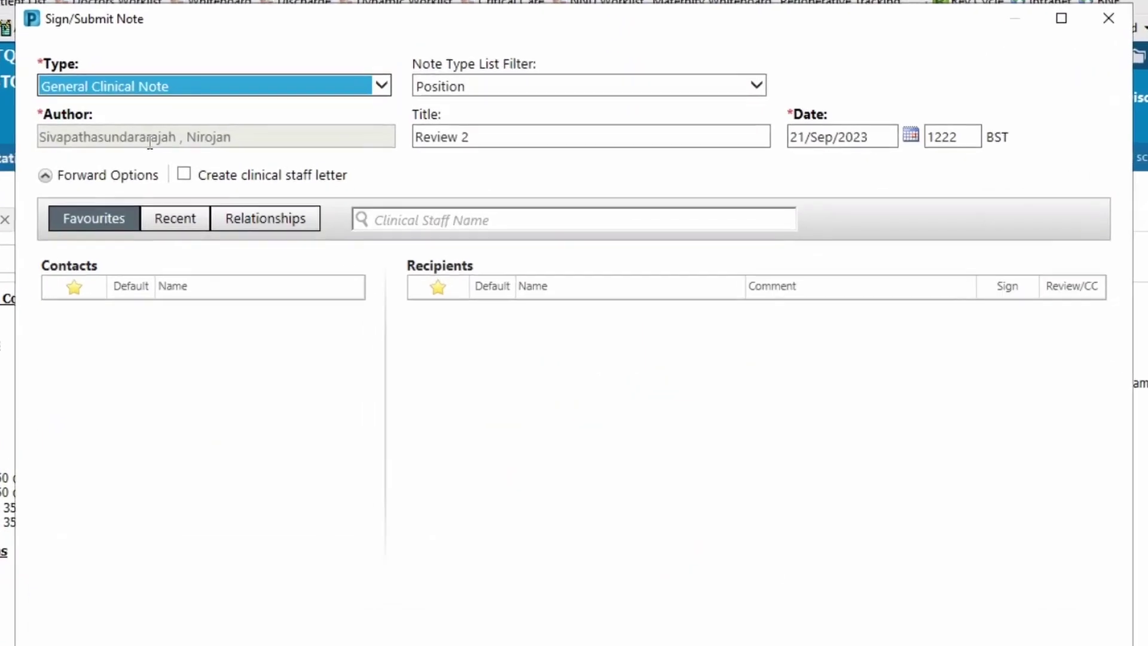
click(479, 138)
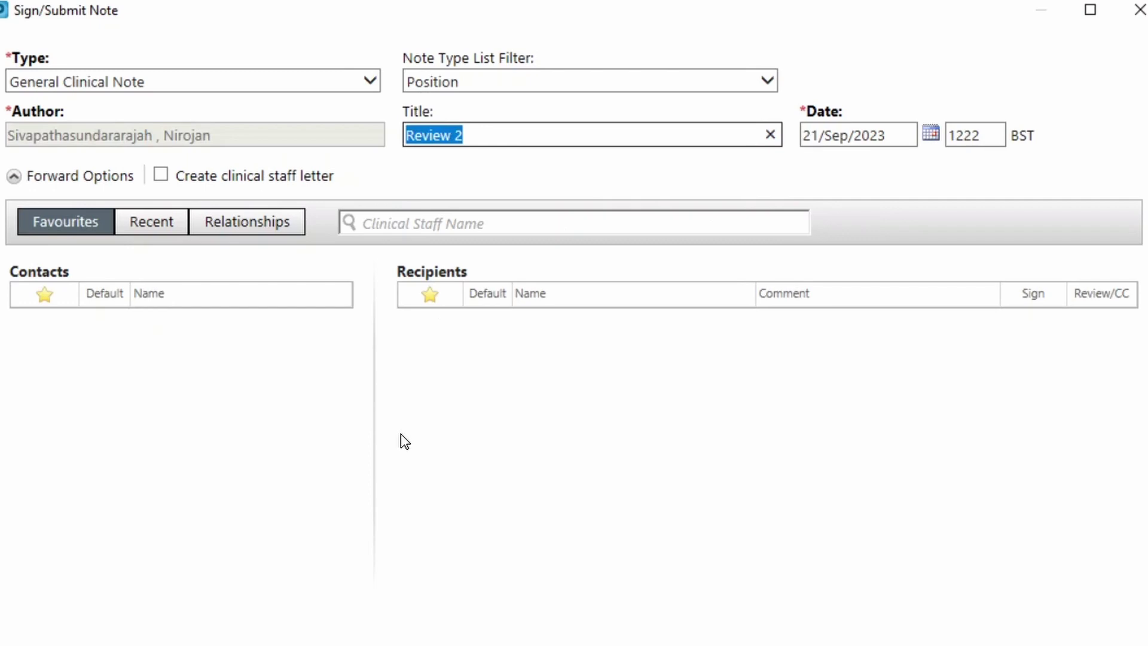
click(1021, 616)
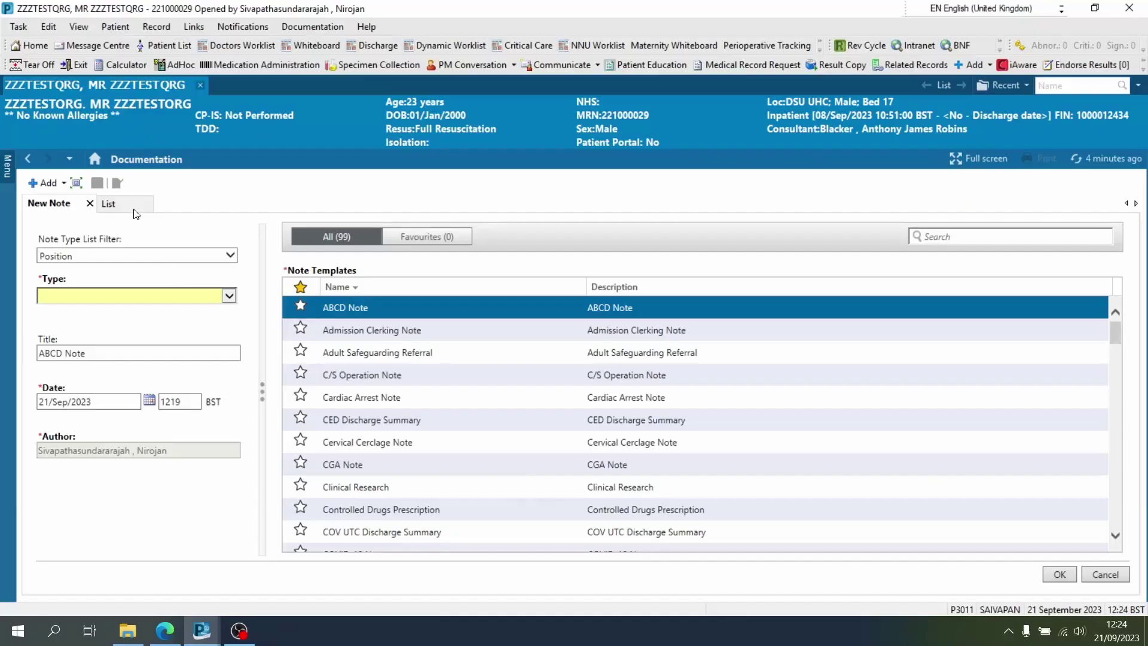
Step: Open the Review 2 note from the documentation list and read through its preview
click(126, 204)
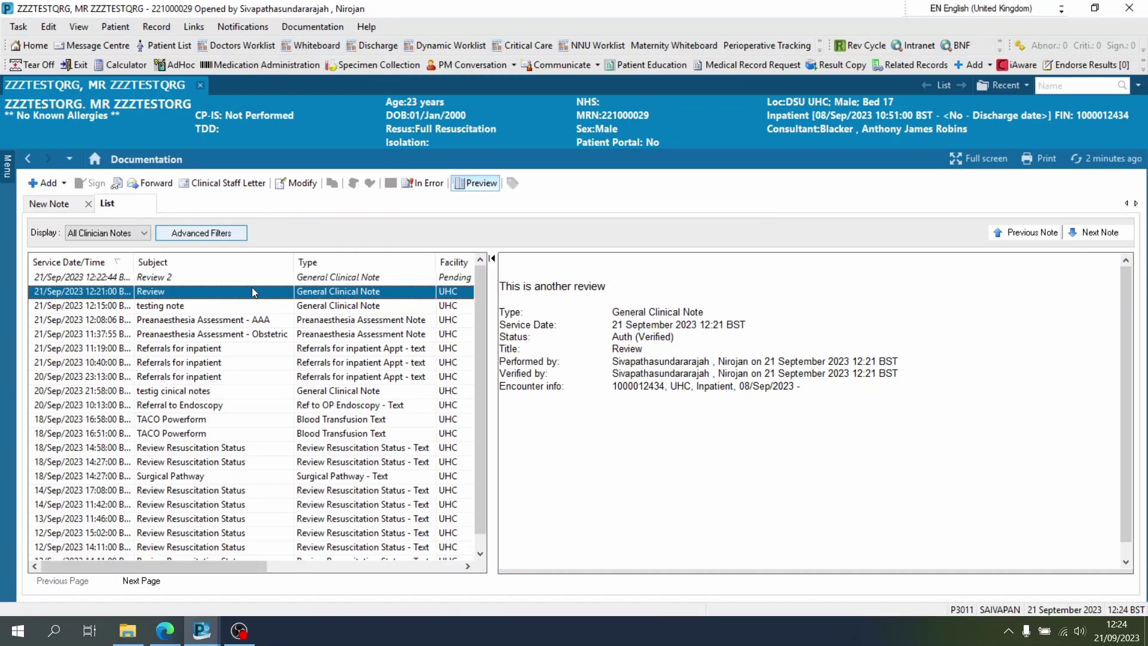
click(165, 277)
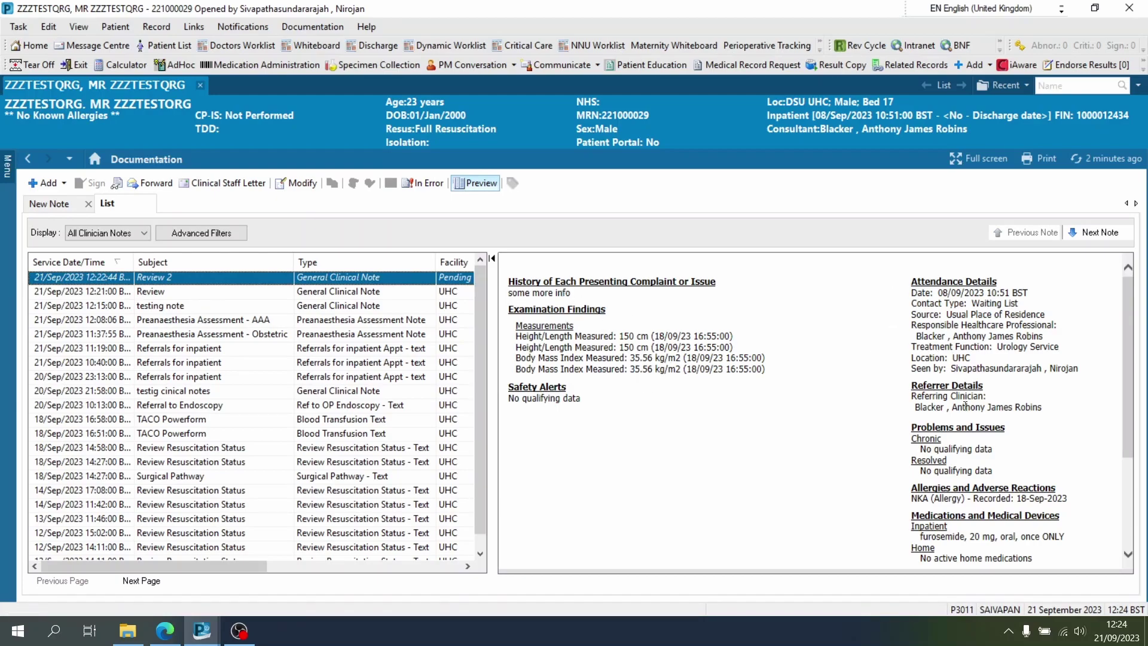
scroll(960, 411, down, 4)
scroll(960, 411, up, 3)
scroll(960, 412, up, 1)
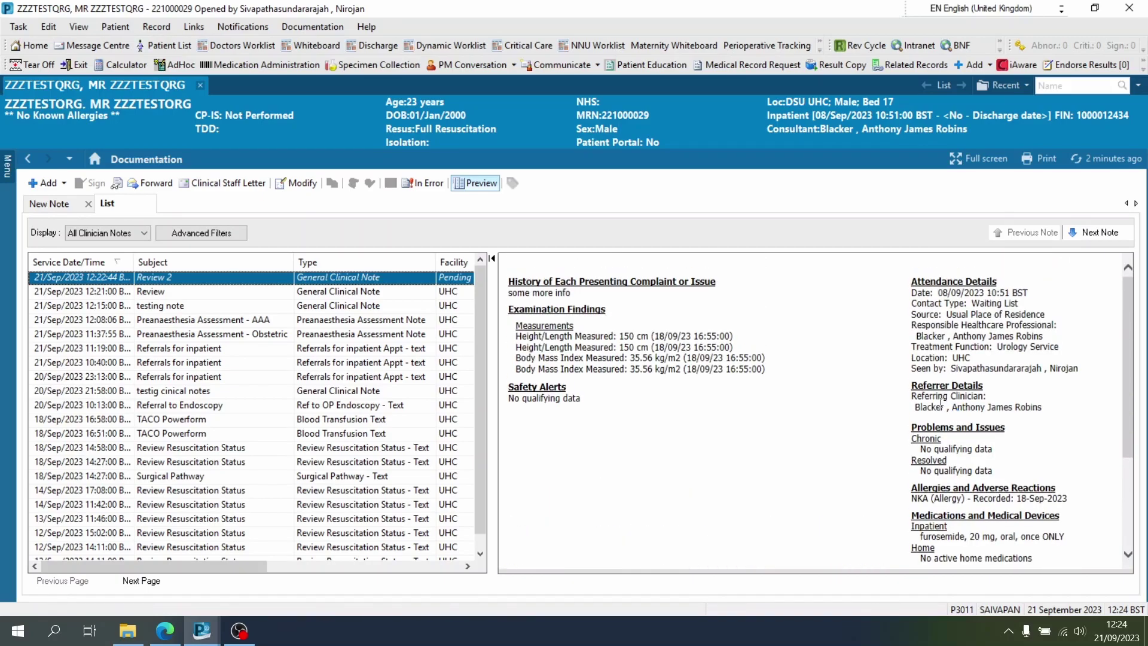